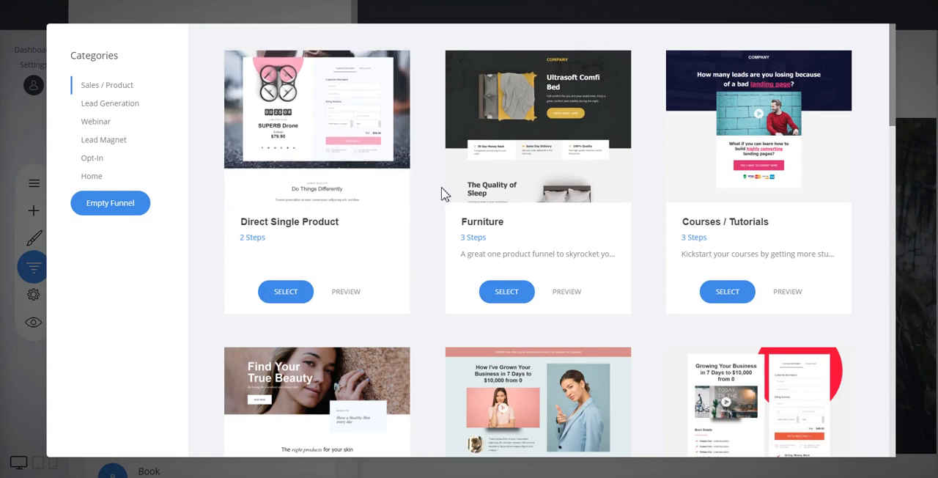
- Browse the funnel templates in the Lead Generation, Lead Magnet and Sales / Product categories
left_click(129, 107)
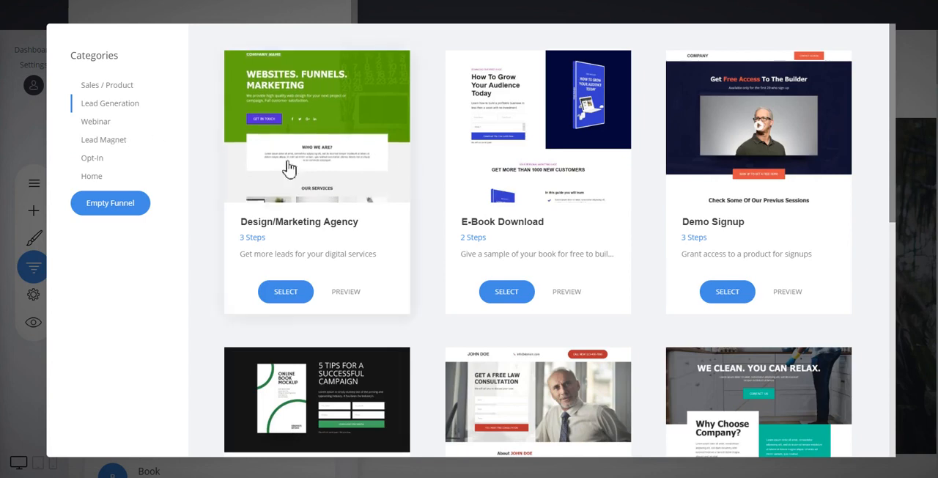
left_click(117, 144)
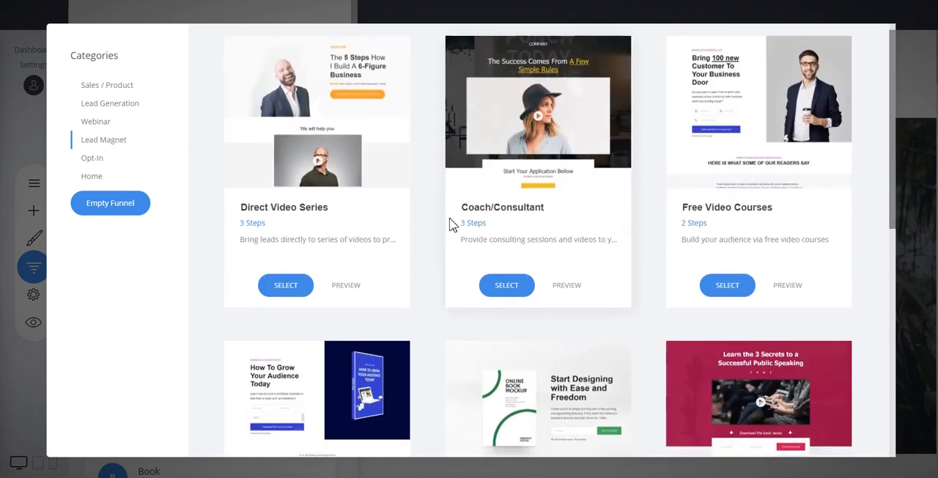
scroll(445, 220, "down", 6)
scroll(463, 228, "up", 6)
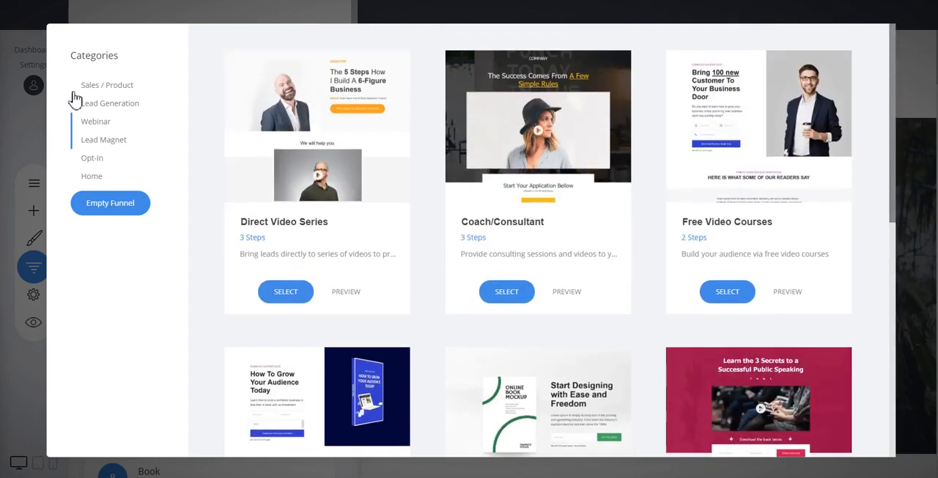
left_click(122, 88)
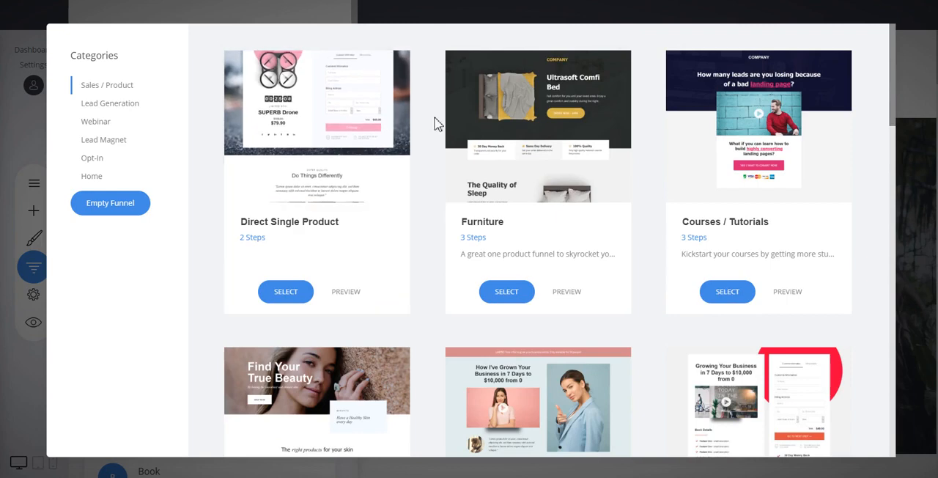
scroll(423, 119, "down", 3)
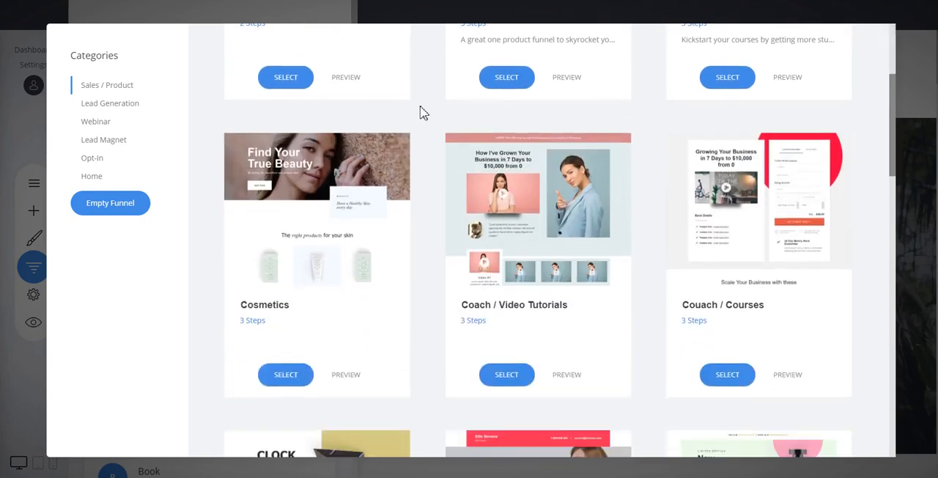
scroll(434, 110, "up", 3)
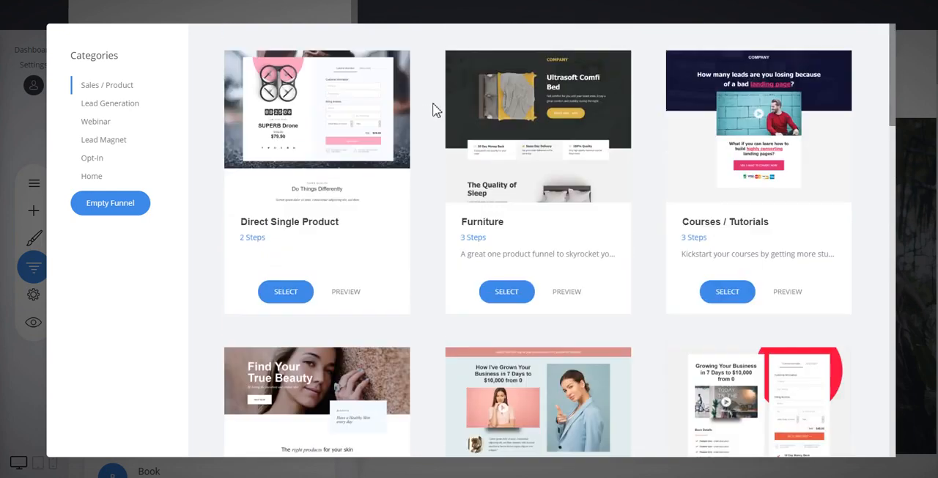
scroll(648, 178, "down", 1)
scroll(648, 177, "down", 3)
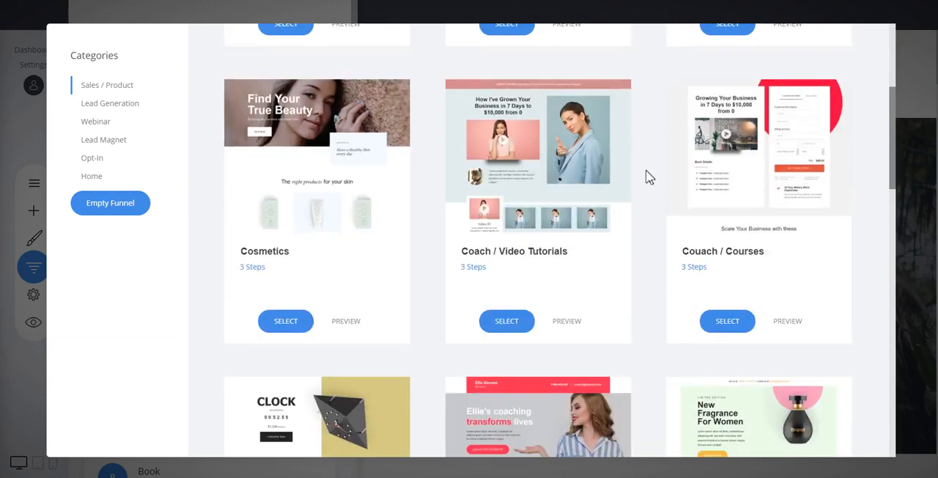
scroll(660, 173, "up", 3)
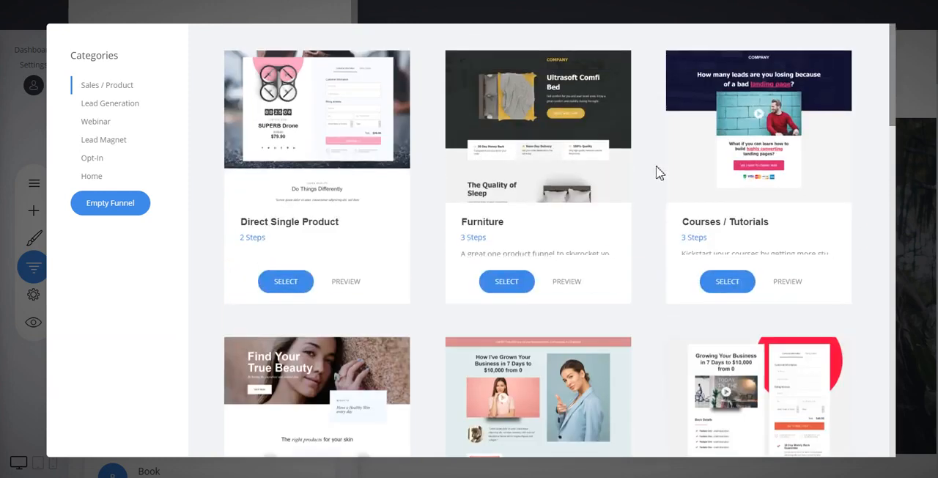
- Preview the Coach / Video Tutorials template and add it as a new funnel named dsajhdsahda
scroll(660, 173, "down", 3)
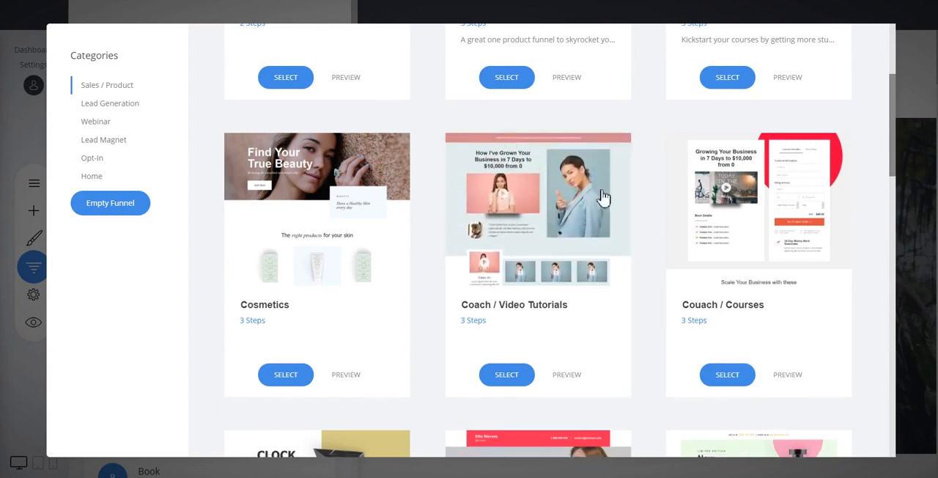
left_click(574, 380)
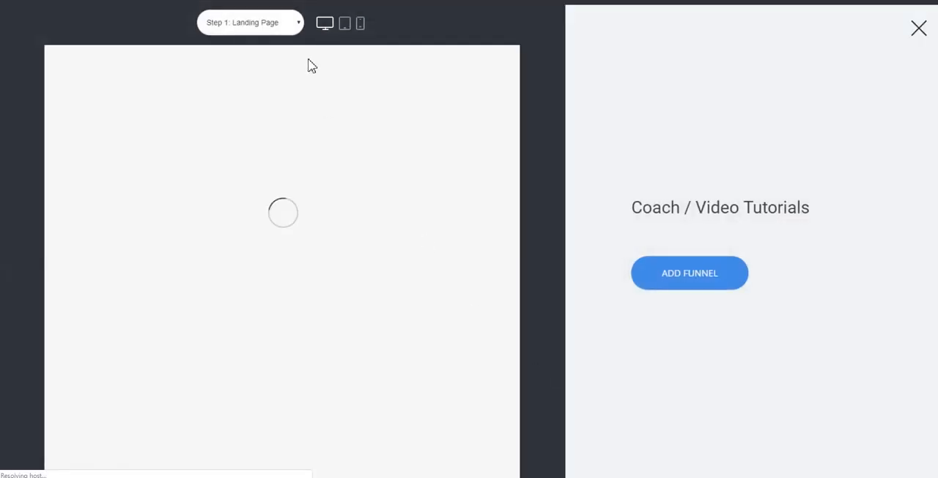
left_click(708, 282)
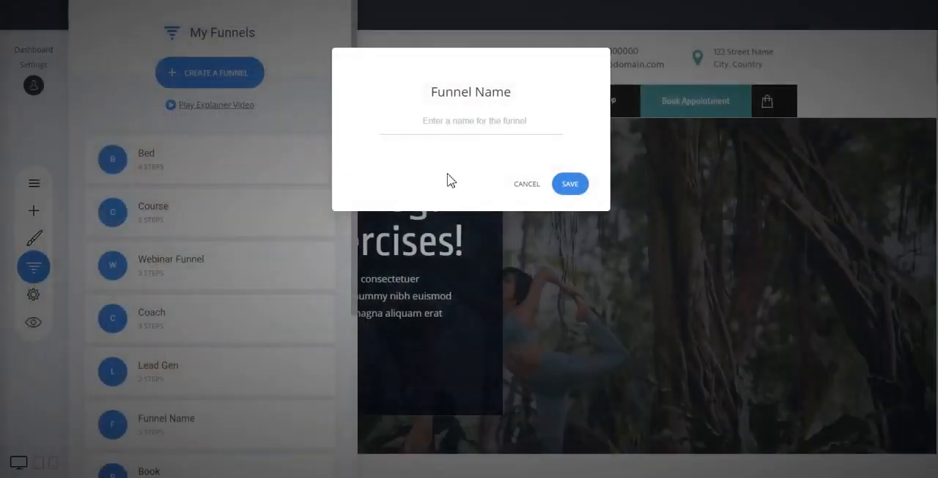
type("dsajhdsahda")
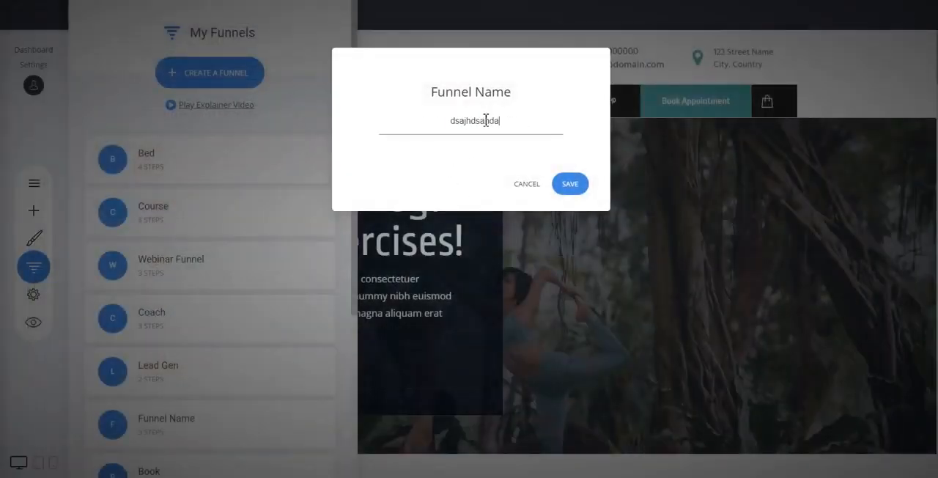
left_click(573, 185)
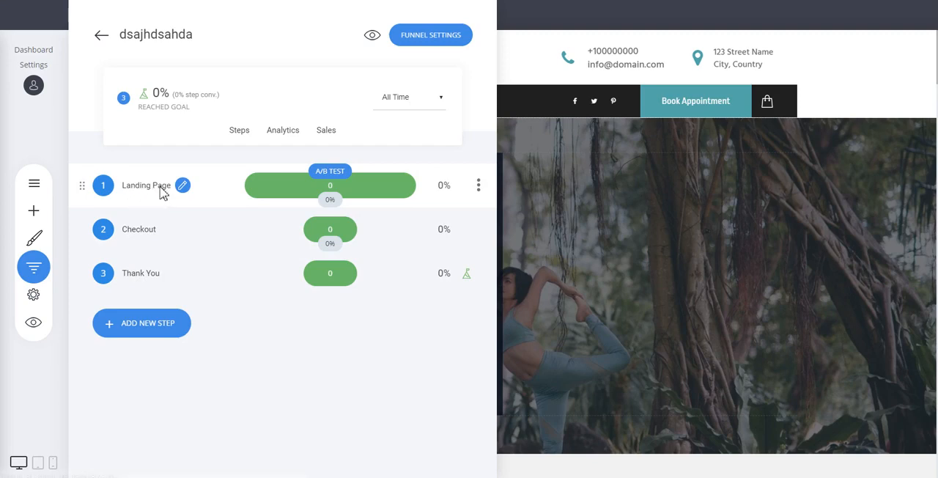
- Open the funnel's Landing Page step for editing and look through its sections down to the client testimonials
left_click(162, 192)
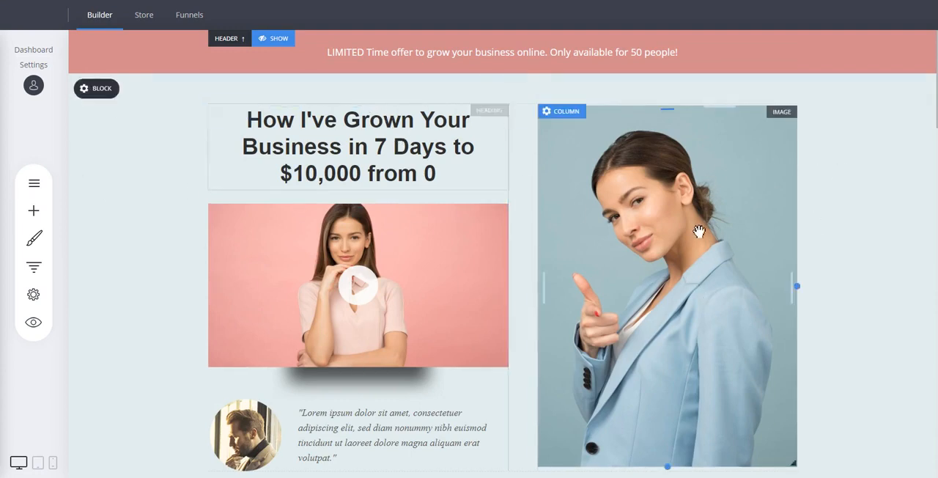
scroll(820, 264, "down", 3)
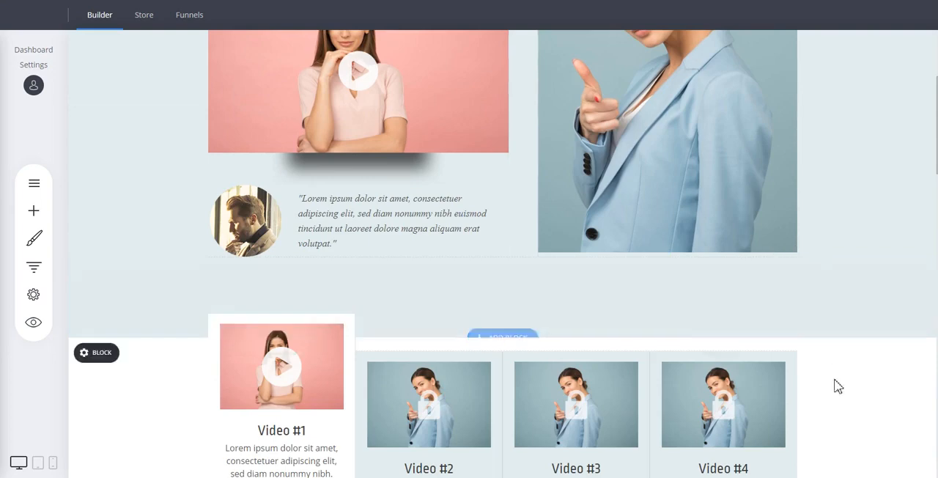
scroll(835, 389, "down", 3)
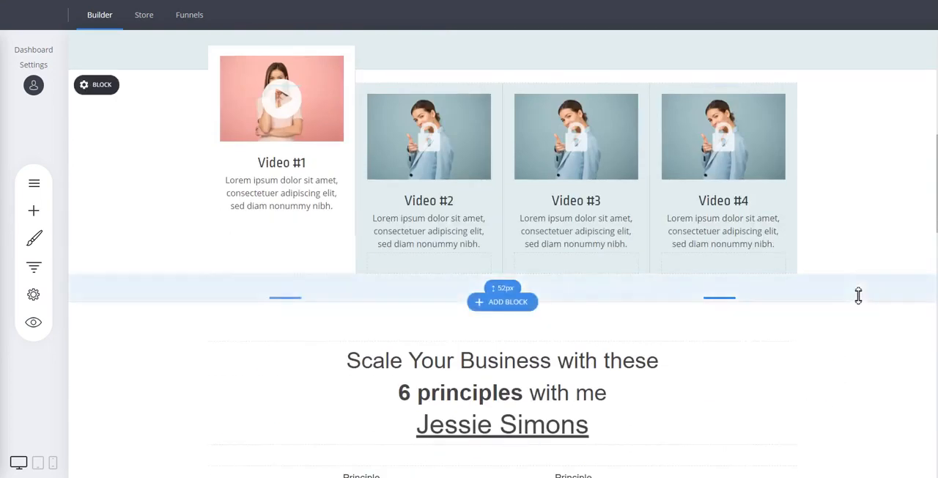
scroll(859, 296, "down", 4)
scroll(866, 296, "down", 10)
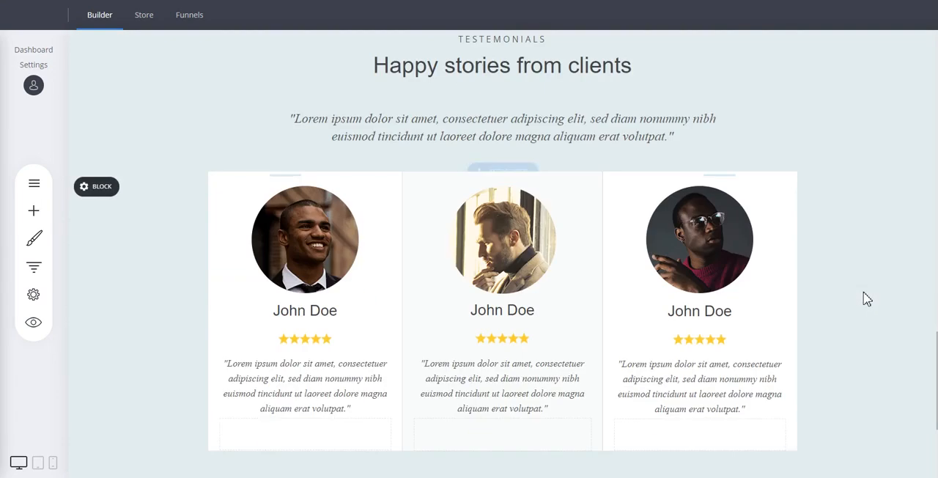
scroll(863, 292, "up", 20)
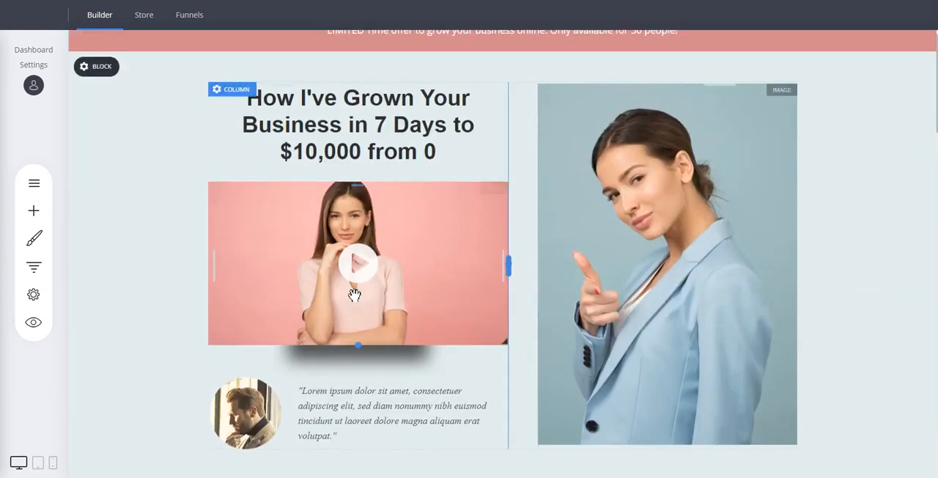
- Move the italic quote text from beside the round portrait to between the main heading and the video
left_click(383, 126)
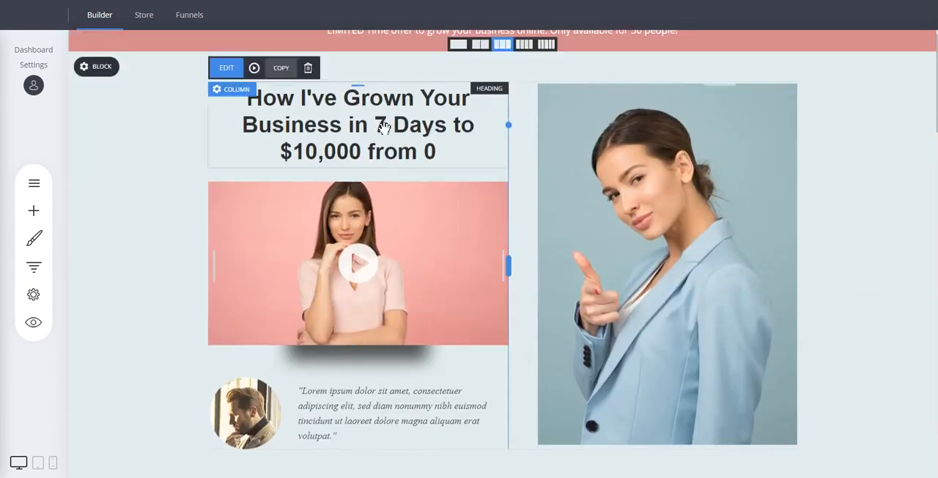
double_click(384, 125)
left_click(418, 230)
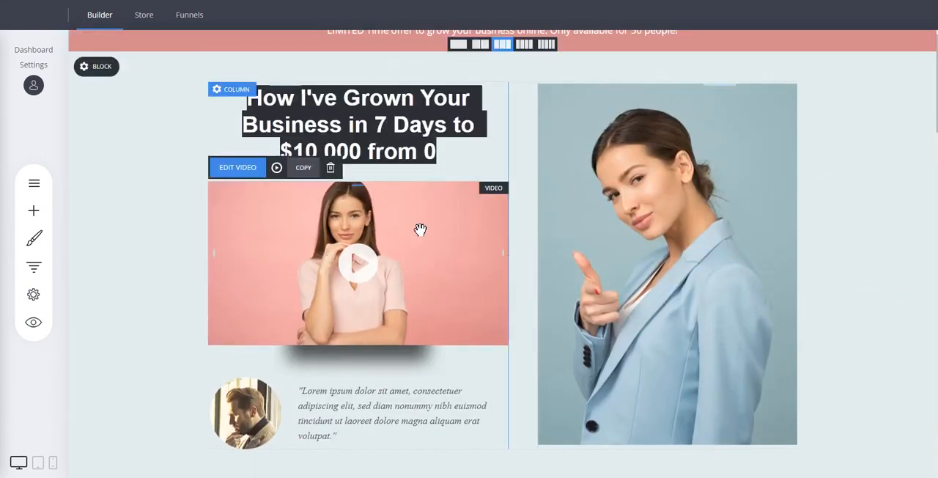
left_click_drag(358, 412, 381, 220)
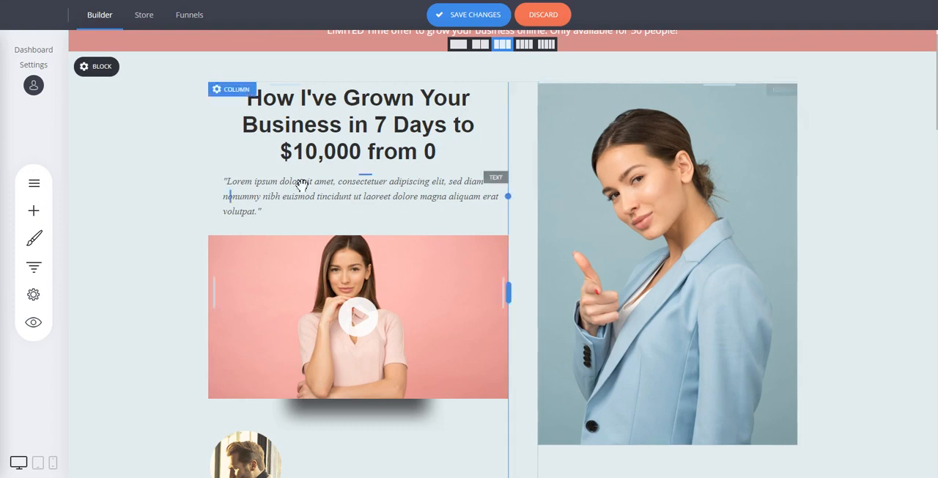
scroll(191, 153, "up", 1)
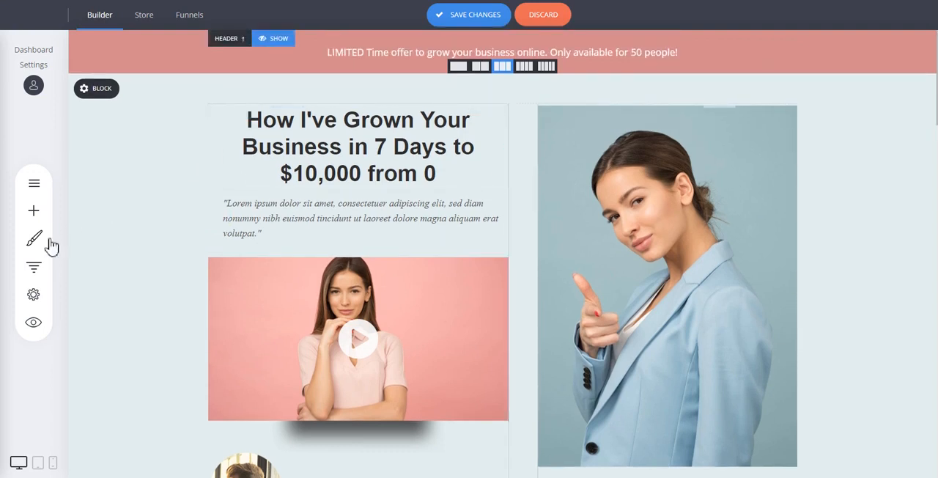
- Open the funnel's Checkout step for editing and select its checkout form
left_click(48, 268)
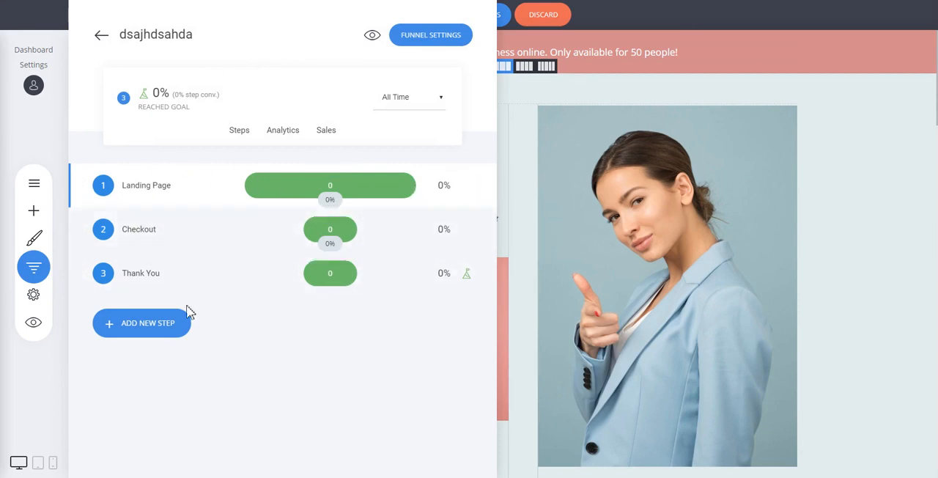
left_click(143, 231)
left_click(442, 236)
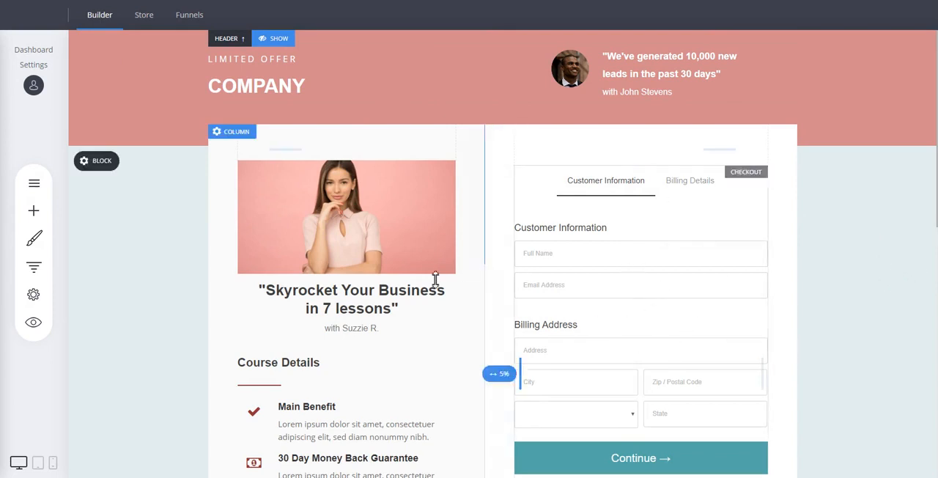
left_click(610, 243)
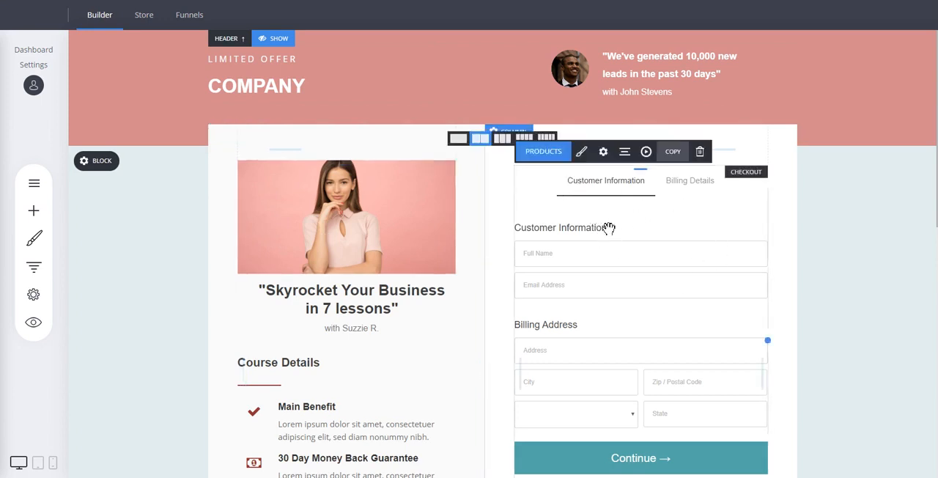
- Look up the Checkout widget among the available widgets and review the checkout form and the rest of the page
left_click(29, 210)
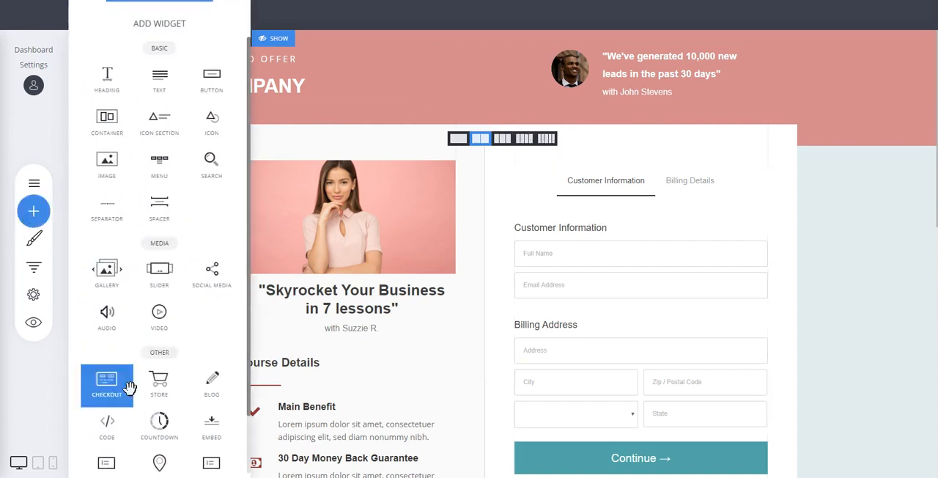
left_click_drag(107, 312, 654, 250)
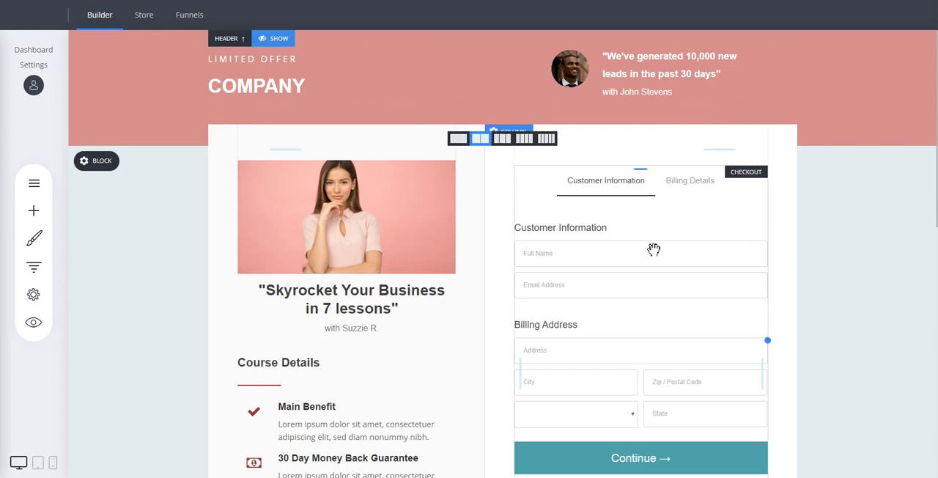
left_click(630, 214)
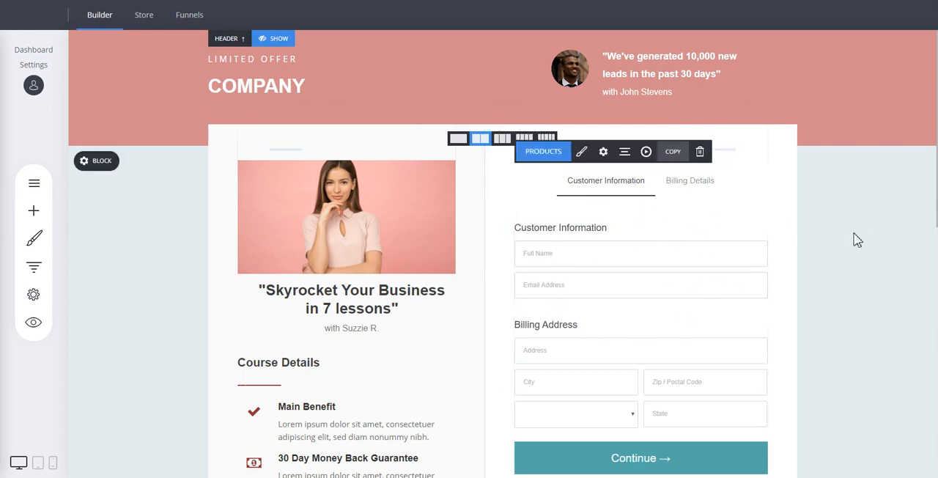
scroll(846, 237, "down", 3)
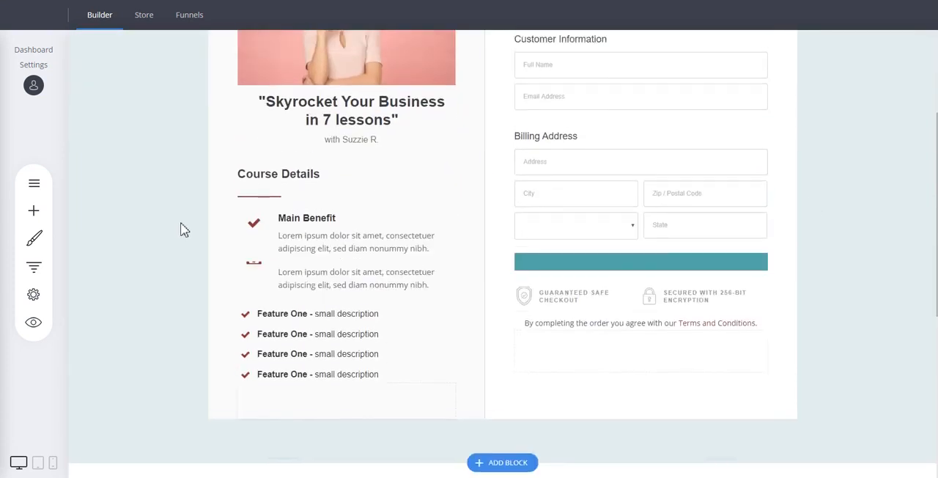
scroll(183, 229, "up", 3)
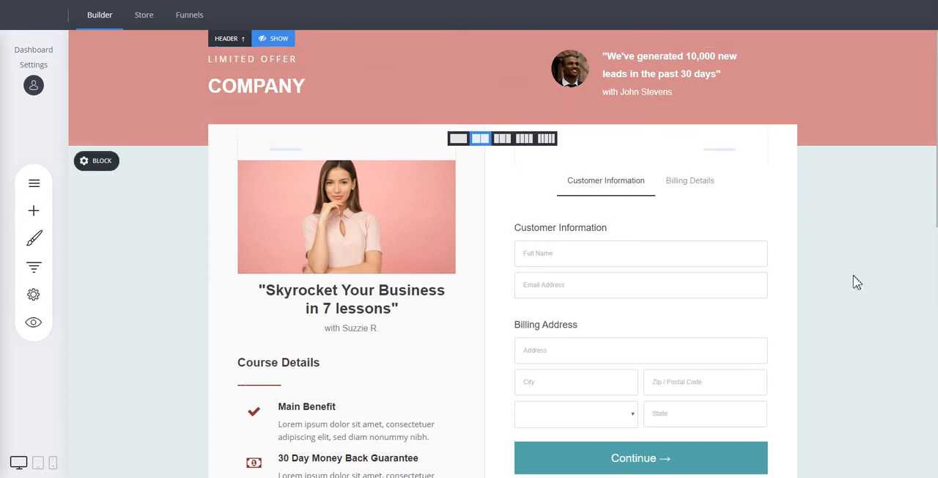
- Add a popup step from the opt-in "Want a free marketing guide?" template and place it between Checkout and Thank You
left_click(38, 275)
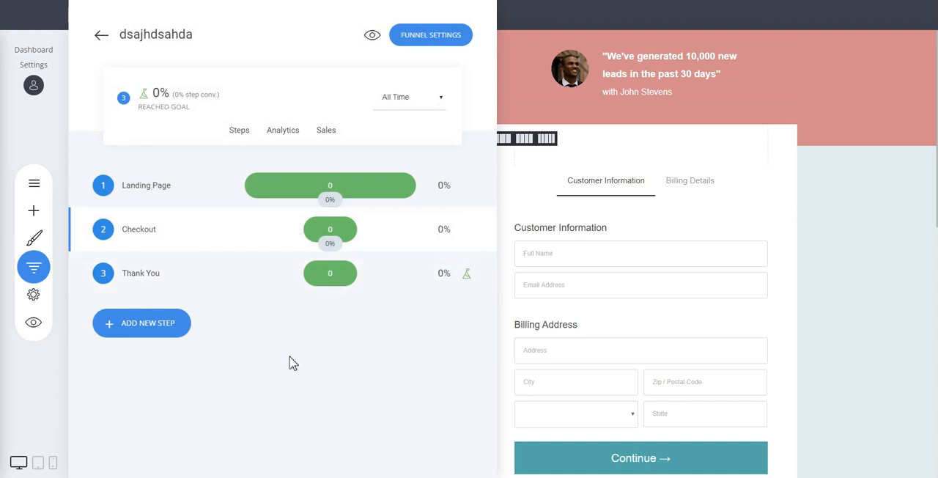
left_click(162, 329)
left_click(331, 320)
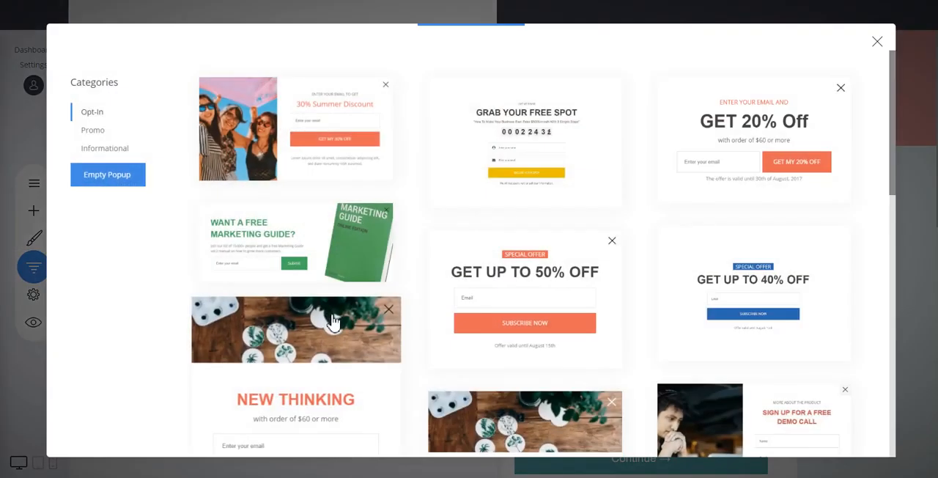
scroll(715, 187, "down", 2)
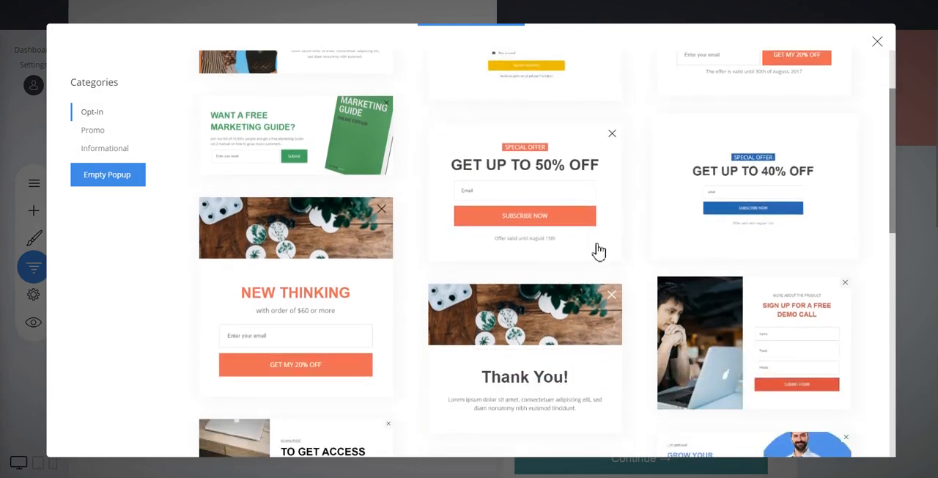
left_click(351, 141)
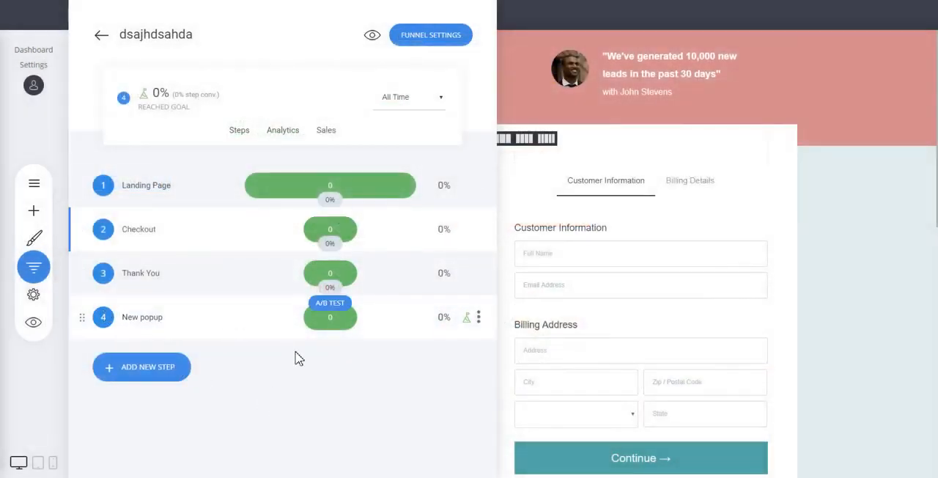
mouse_move(135, 327)
left_click_drag(82, 316, 87, 282)
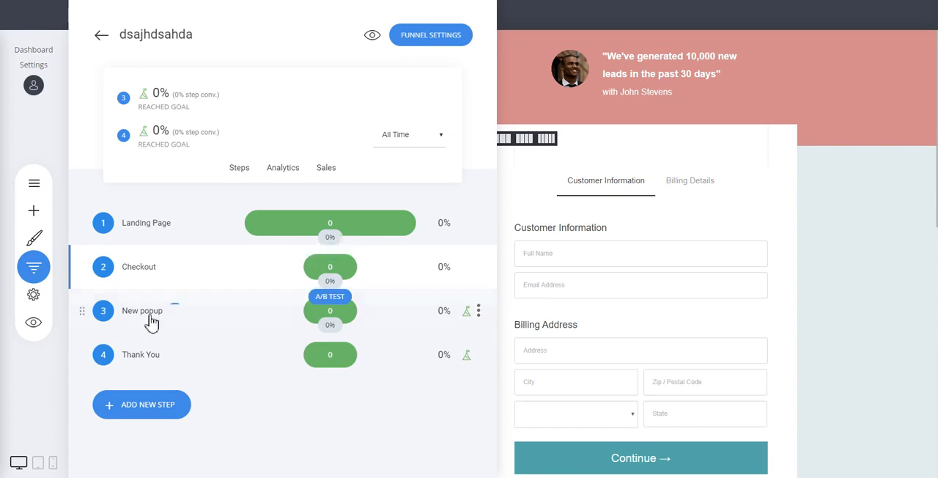
- Open the New popup step to view its design, and return to the funnel's step list
mouse_move(147, 273)
left_click(143, 314)
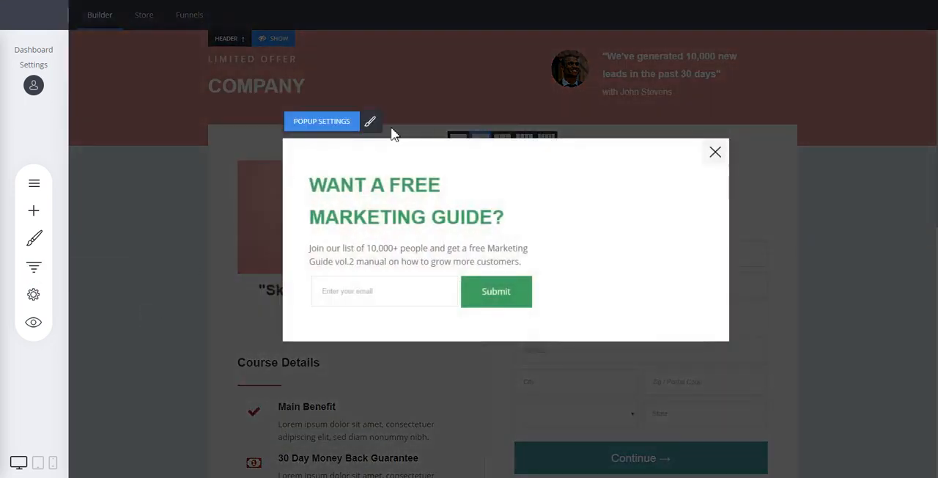
left_click(36, 269)
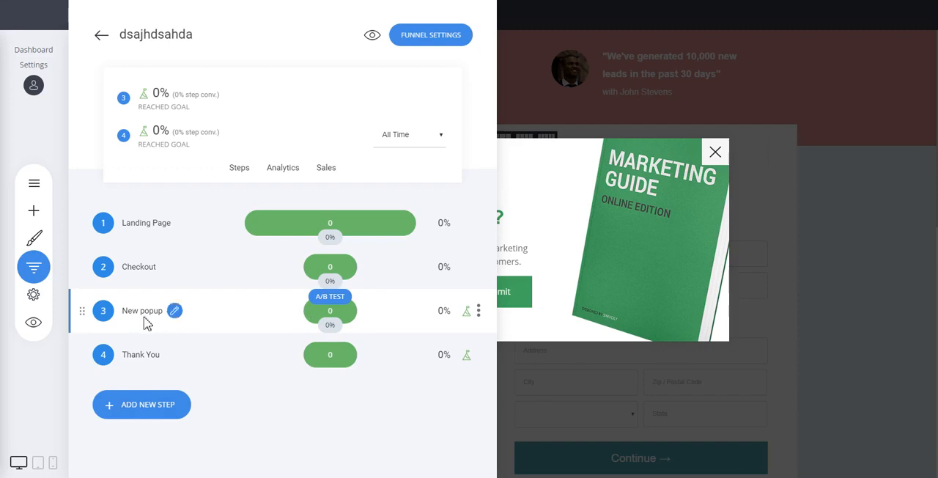
- Remove the goal from the New popup step and set the Checkout step as a goal
left_click(478, 312)
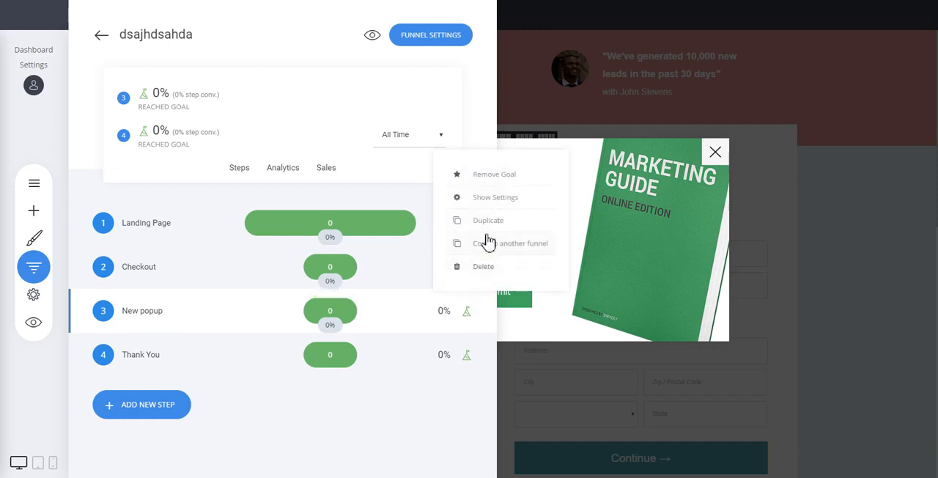
left_click(484, 175)
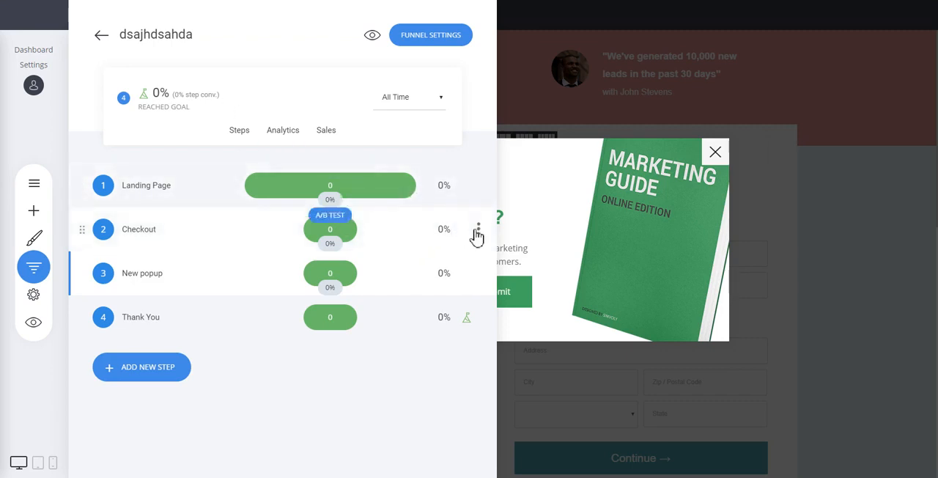
left_click(478, 230)
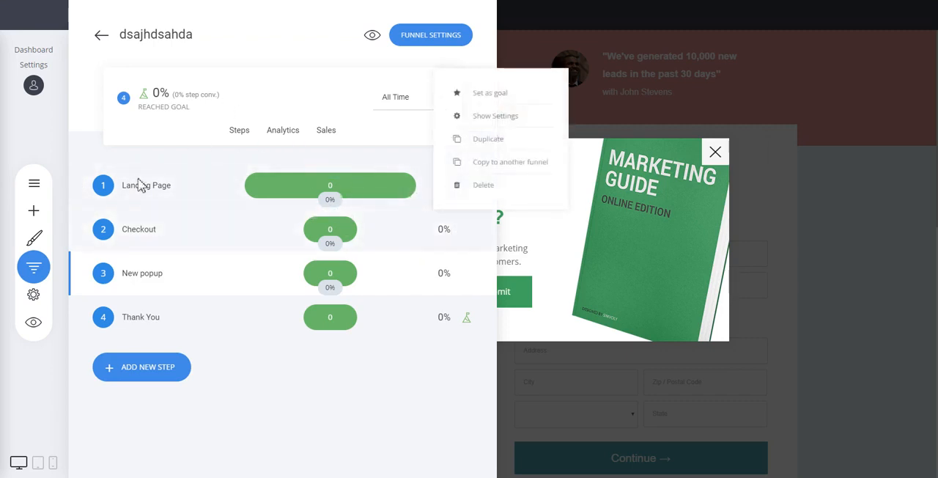
left_click(496, 104)
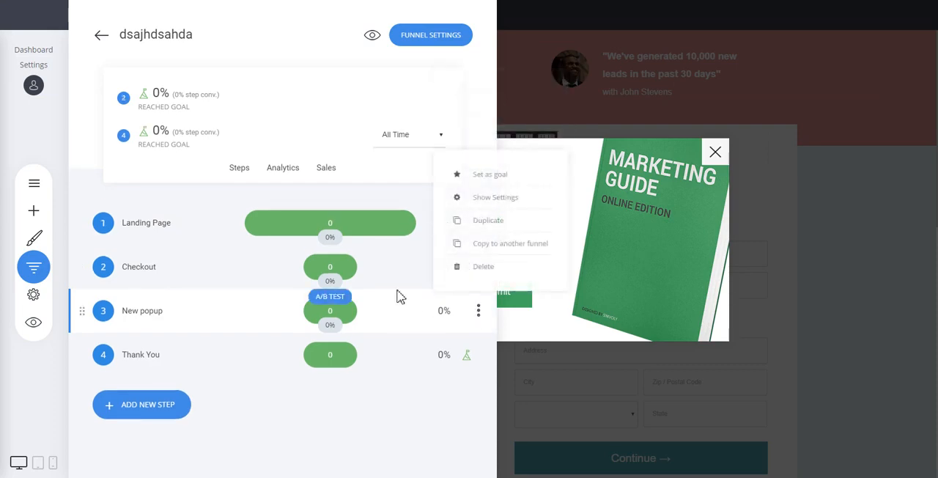
- Delete the New popup step from the funnel and open the Checkout step for editing
left_click(483, 266)
left_click(507, 269)
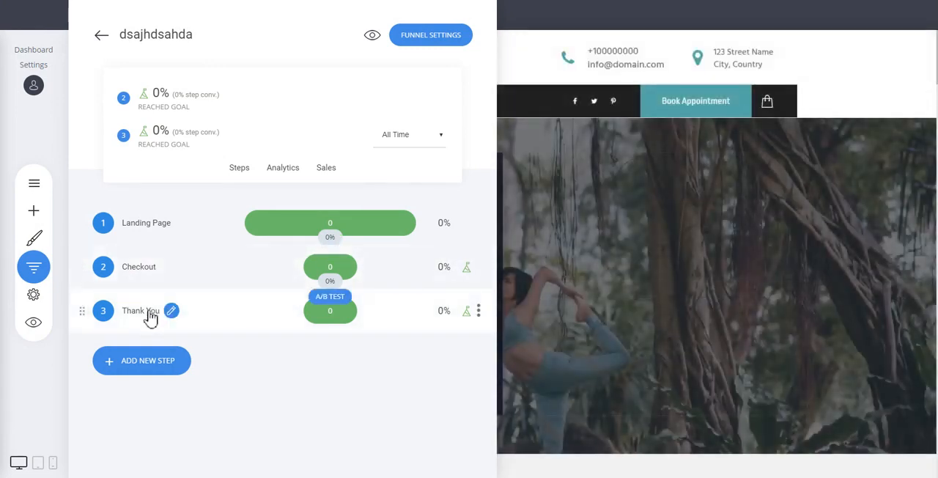
left_click(139, 272)
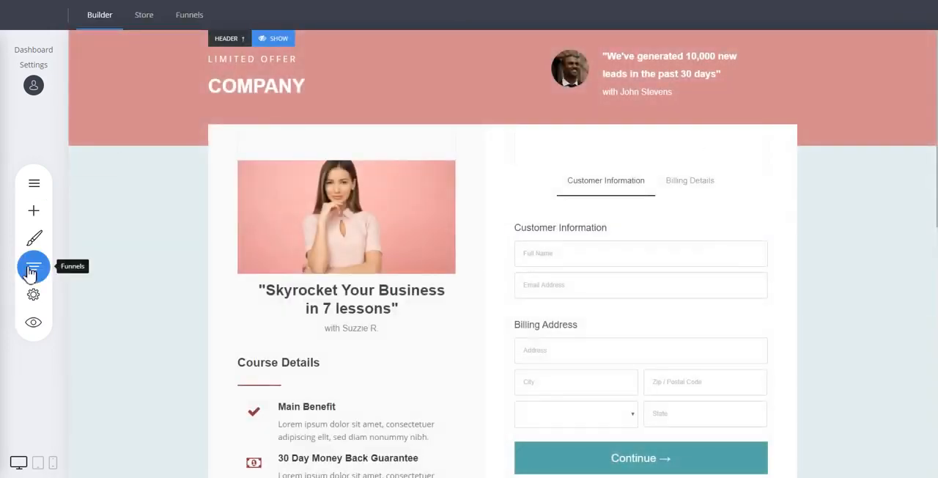
- Review the funnel's analytics and its sales analytics and orders, and return to the list of steps
left_click(34, 266)
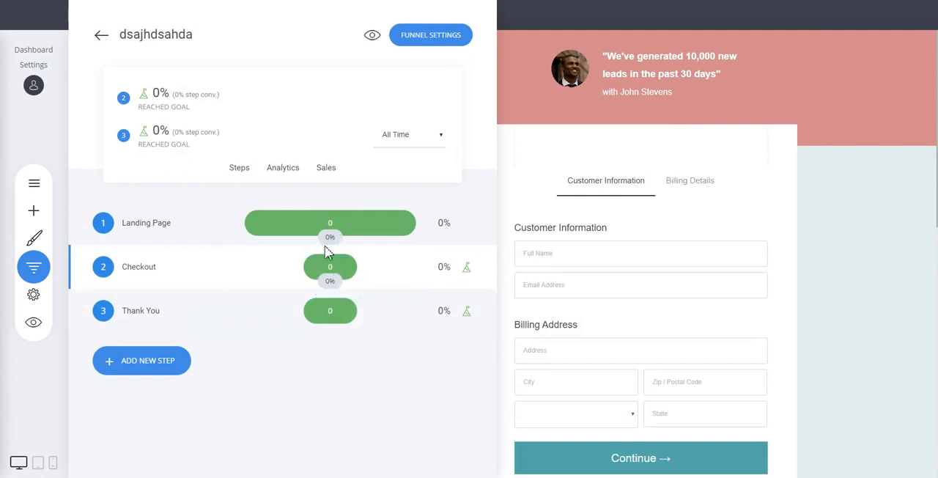
left_click(286, 180)
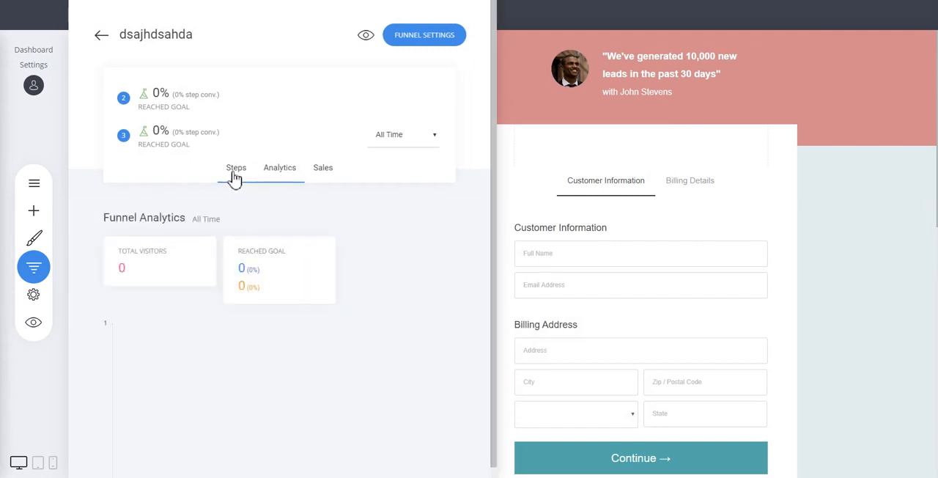
left_click(232, 175)
left_click(327, 173)
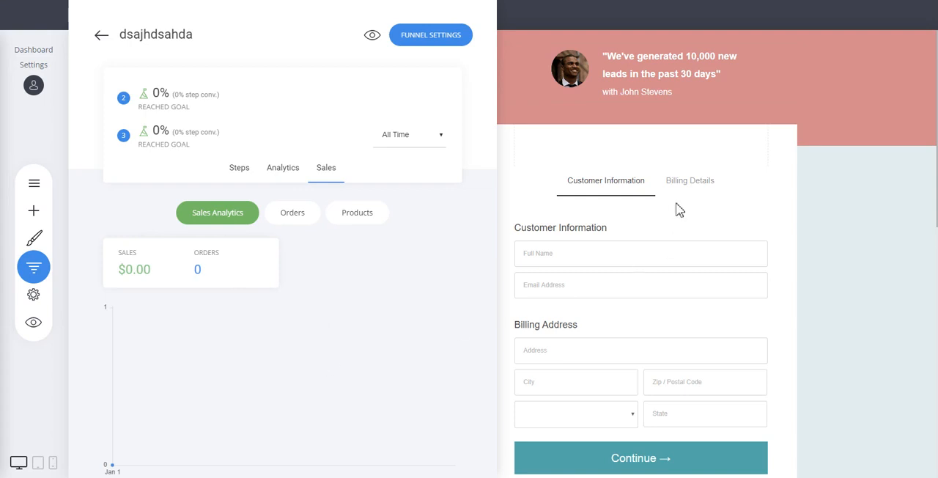
left_click(294, 213)
left_click(246, 171)
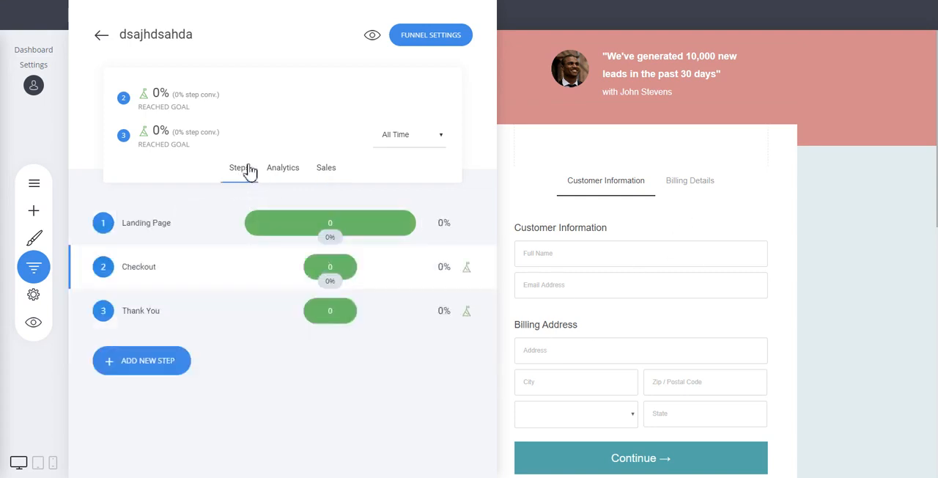